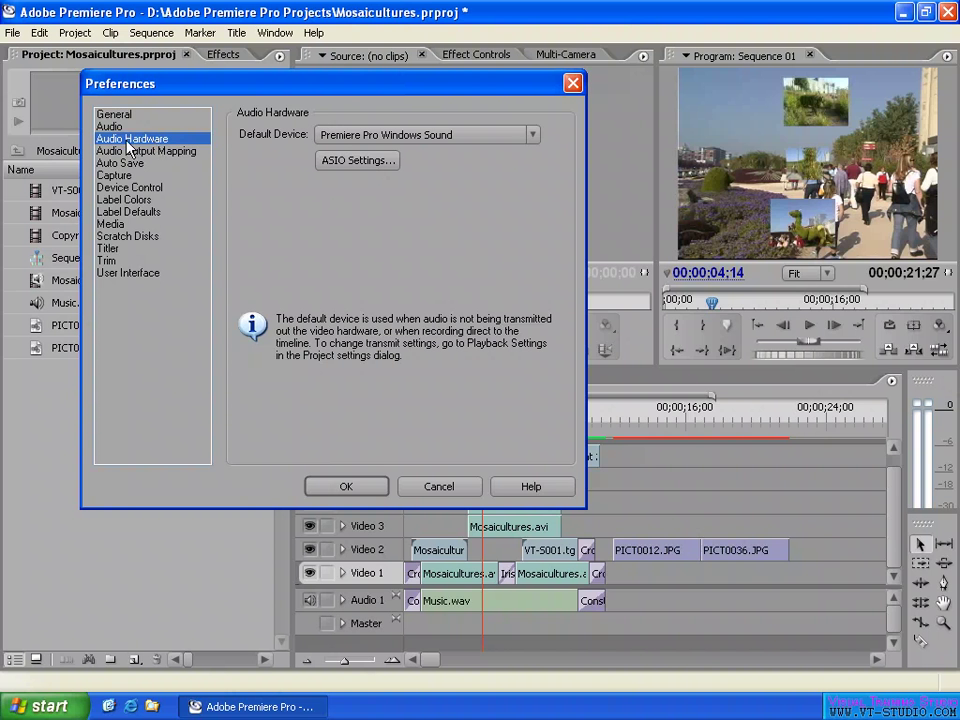
# Switch between the Audio Hardware and Audio Output Mapping preference pages, finishing on Audio Output Mapping.
pyautogui.click(172, 152)
pyautogui.click(129, 139)
pyautogui.click(156, 150)
pyautogui.click(156, 140)
pyautogui.click(185, 151)
pyautogui.click(179, 142)
pyautogui.click(134, 152)
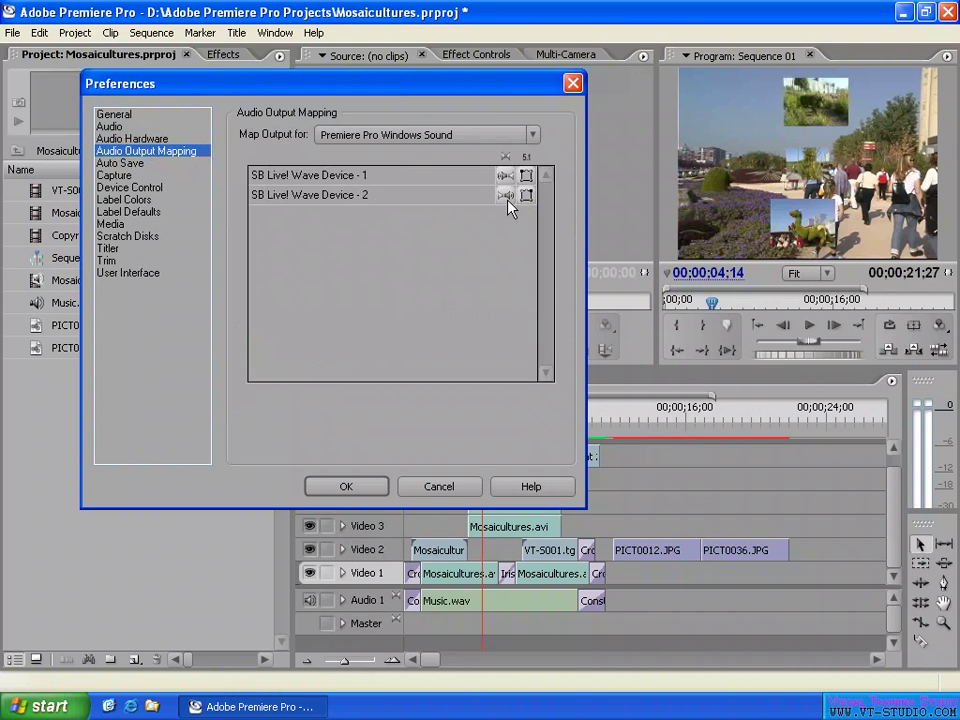
# Drag the stereo channels from SB Live! Wave Device 1's row to Device 2's row and back.
pyautogui.moveTo(506, 180); pyautogui.dragTo(507, 198)
pyautogui.moveTo(505, 186); pyautogui.dragTo(506, 204)
# Discard the preference changes and create Sequence 02 with a 5.1 master track.
pyautogui.click(438, 486)
pyautogui.rightClick(147, 447)
pyautogui.moveTo(213, 493)
pyautogui.click(290, 495)
pyautogui.click(414, 364)
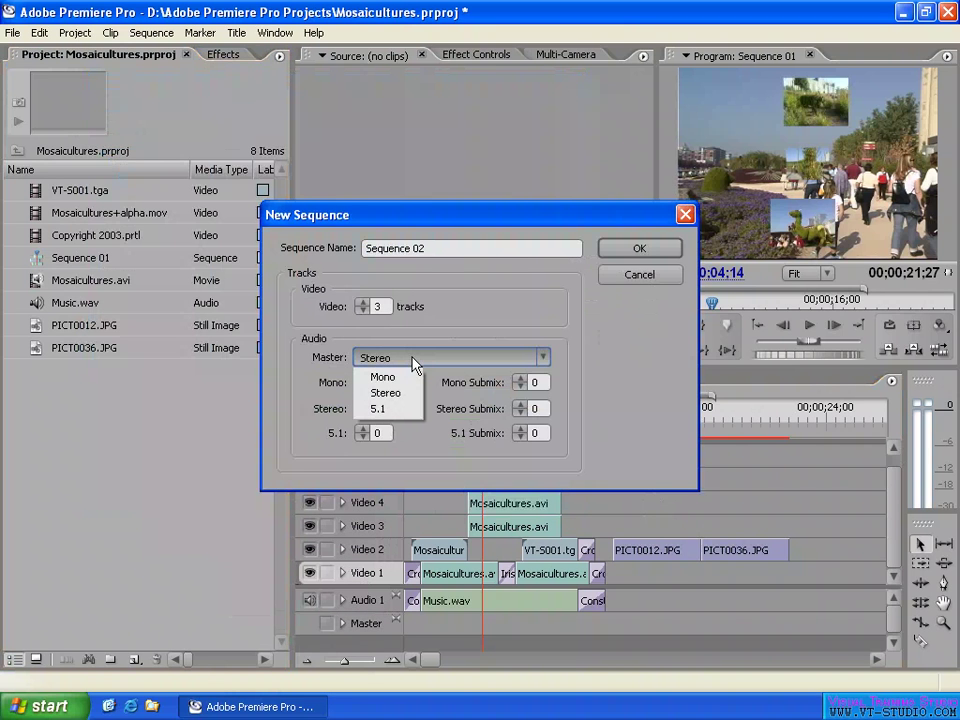
pyautogui.click(397, 410)
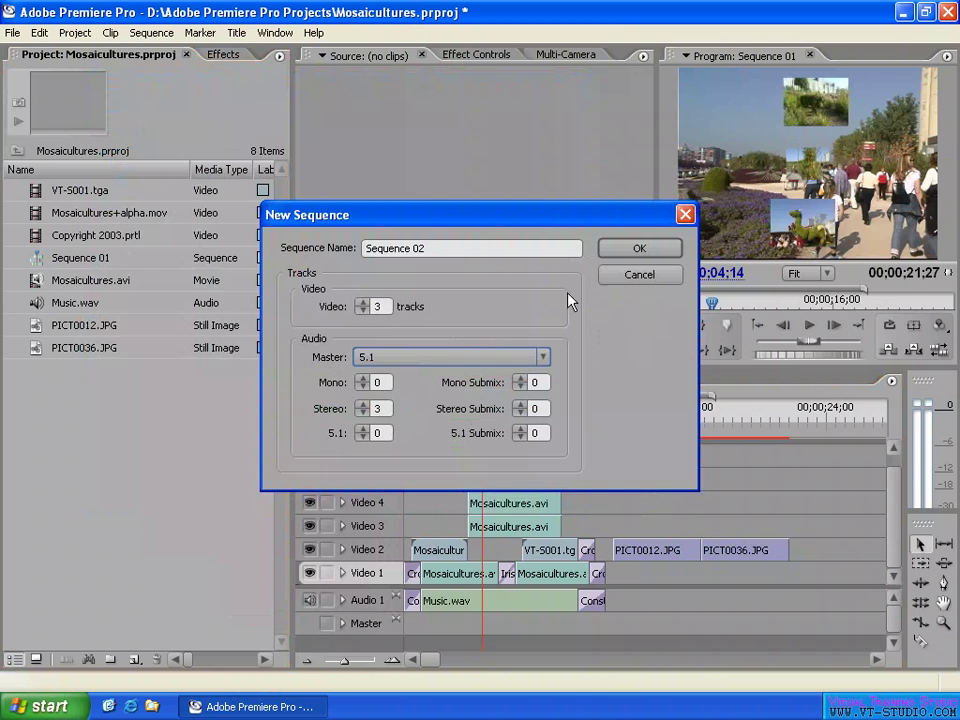
pyautogui.click(640, 250)
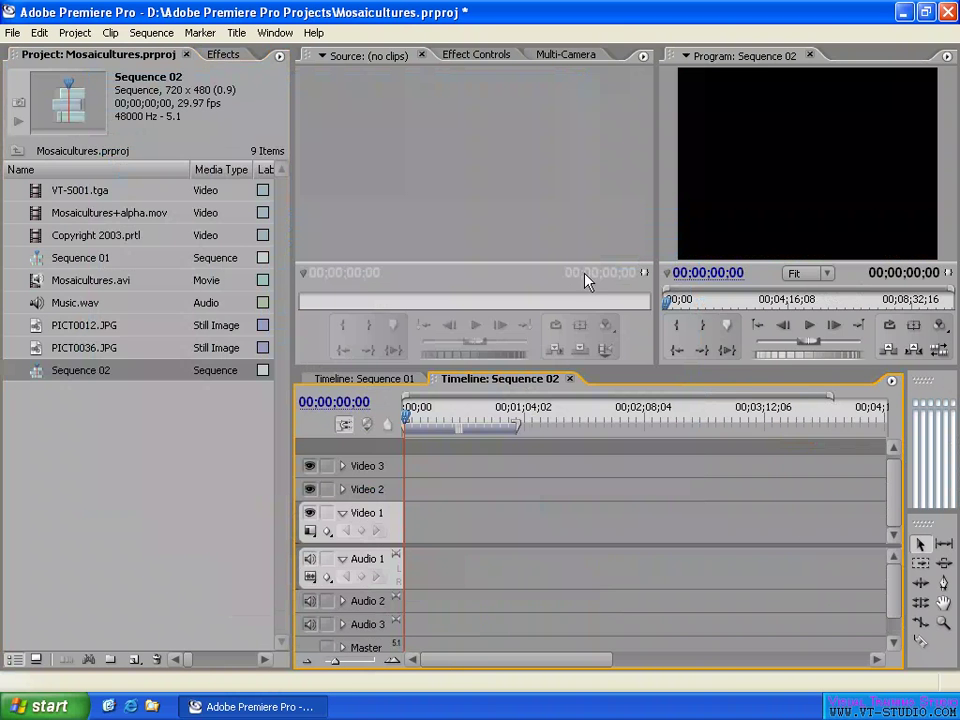
# Collapse the Video 1 and Audio 1 tracks and make the timeline panel taller.
pyautogui.click(342, 513)
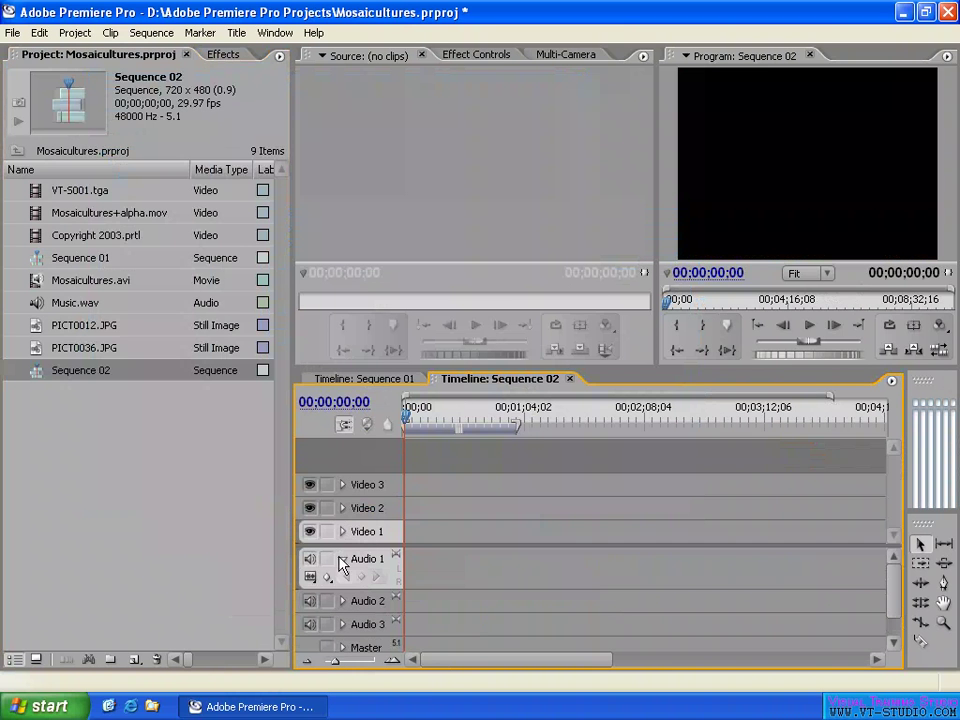
pyautogui.click(342, 560)
pyautogui.moveTo(443, 368); pyautogui.dragTo(443, 308)
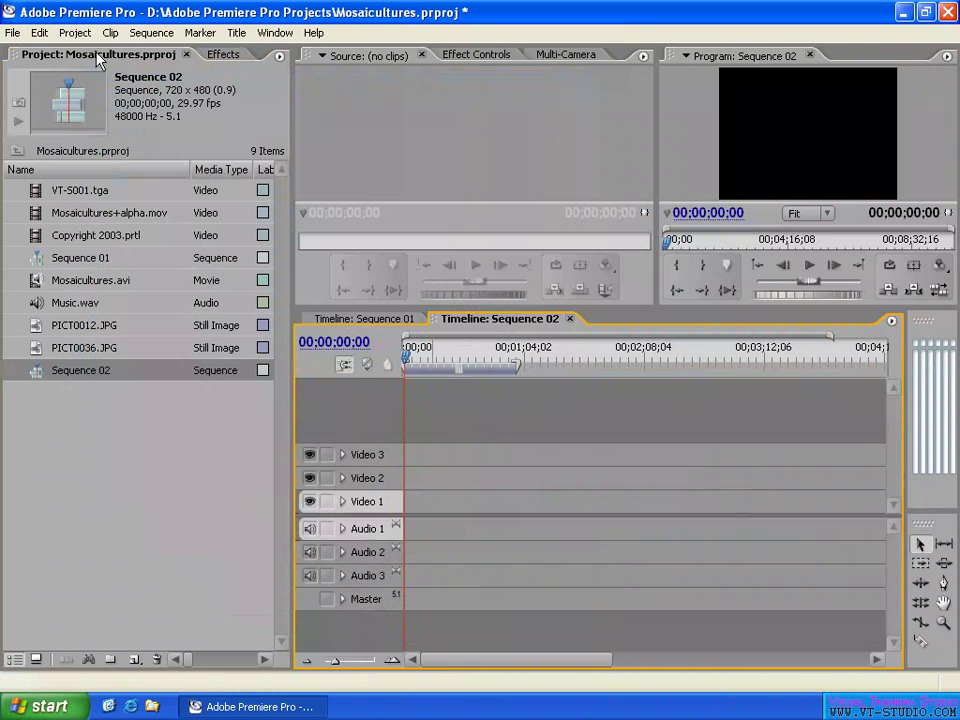
pyautogui.click(39, 32)
# Reopen the Audio Output Mapping preferences and drag the 5.1 channel icon to Device 2's row.
pyautogui.moveTo(120, 390)
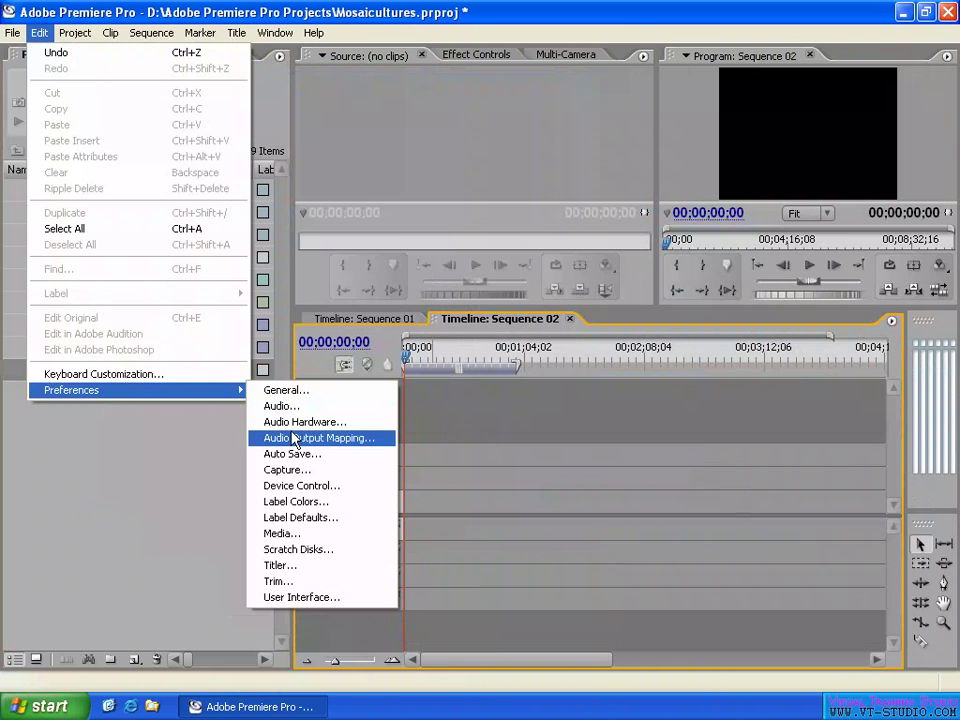
pyautogui.click(335, 439)
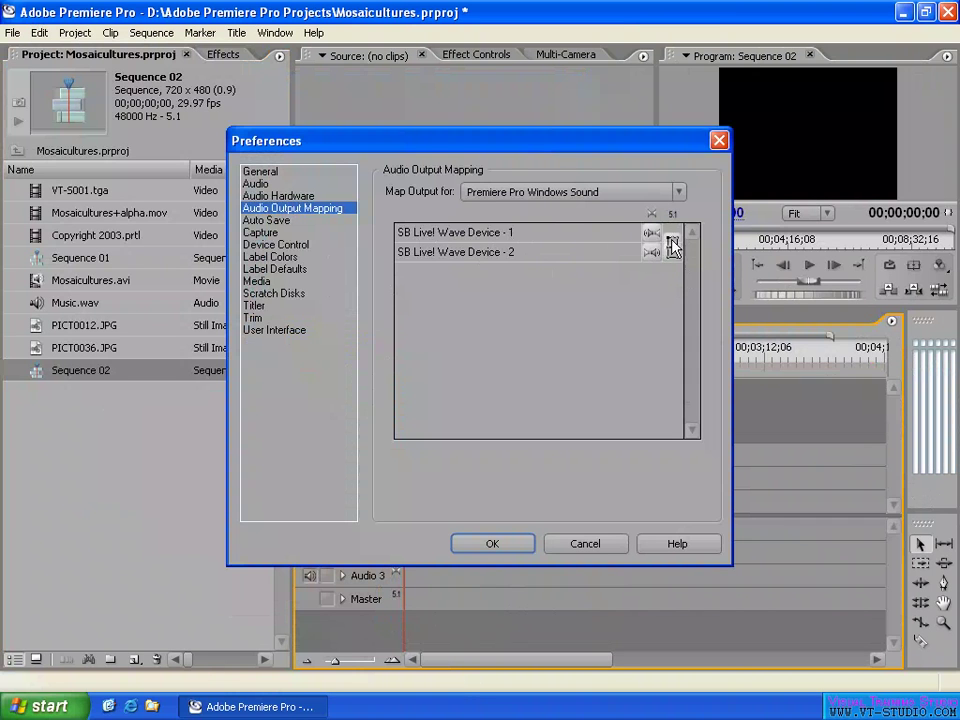
pyautogui.moveTo(671, 236)
pyautogui.mouseDown()
pyautogui.moveTo(676, 256)
pyautogui.moveTo(675, 231)
pyautogui.mouseUp()
# Keep Premiere Pro Windows Sound as the mapped device, then list the Audio Hardware default devices.
pyautogui.click(470, 192)
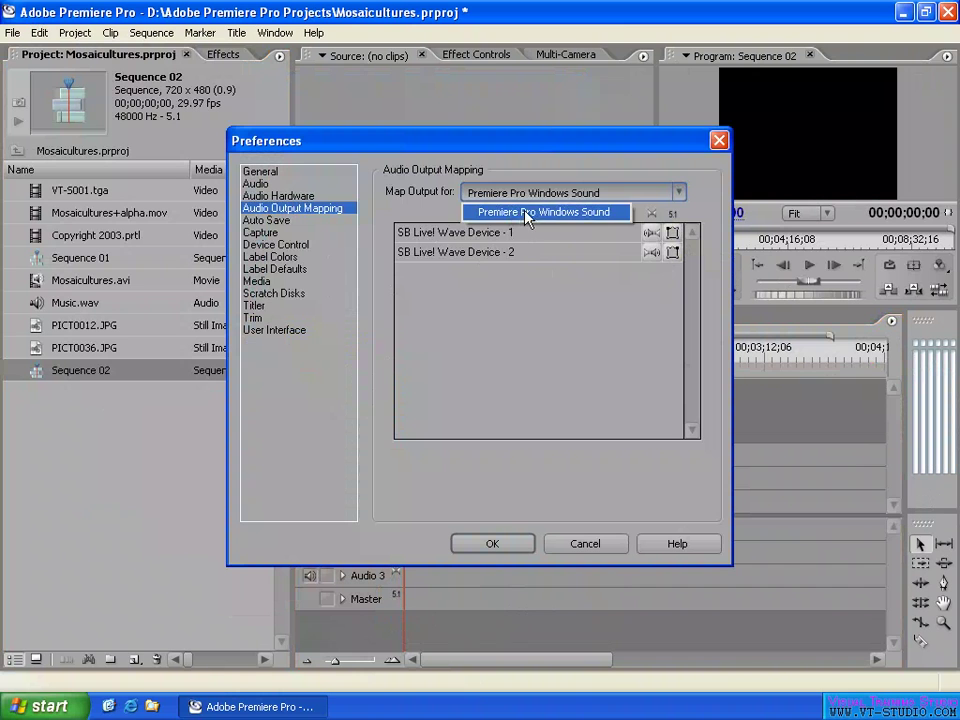
pyautogui.click(523, 213)
pyautogui.click(293, 197)
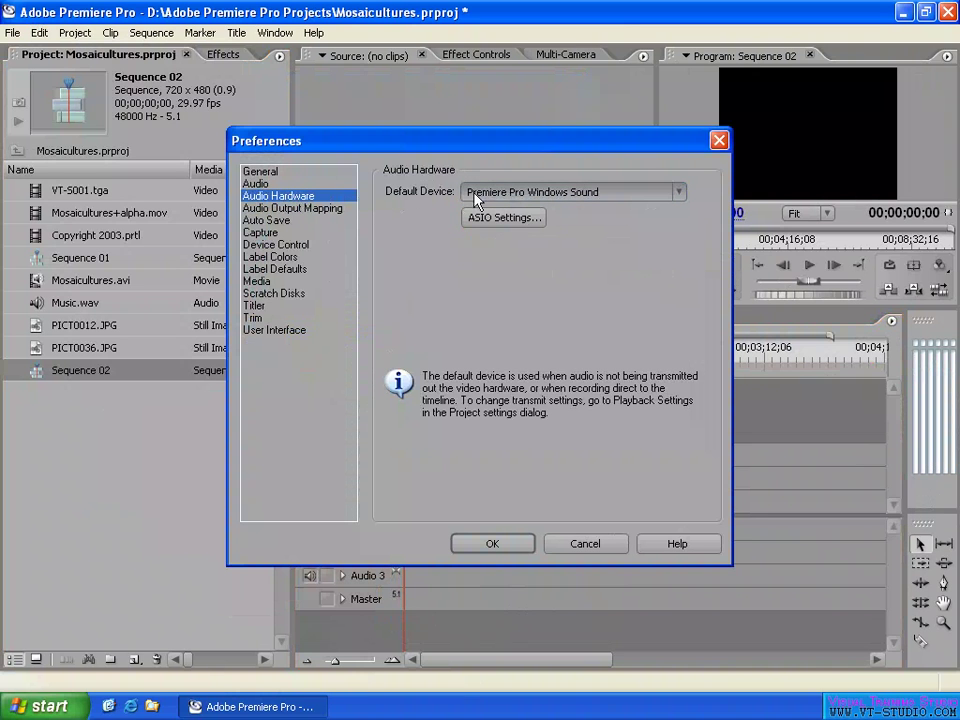
pyautogui.click(553, 193)
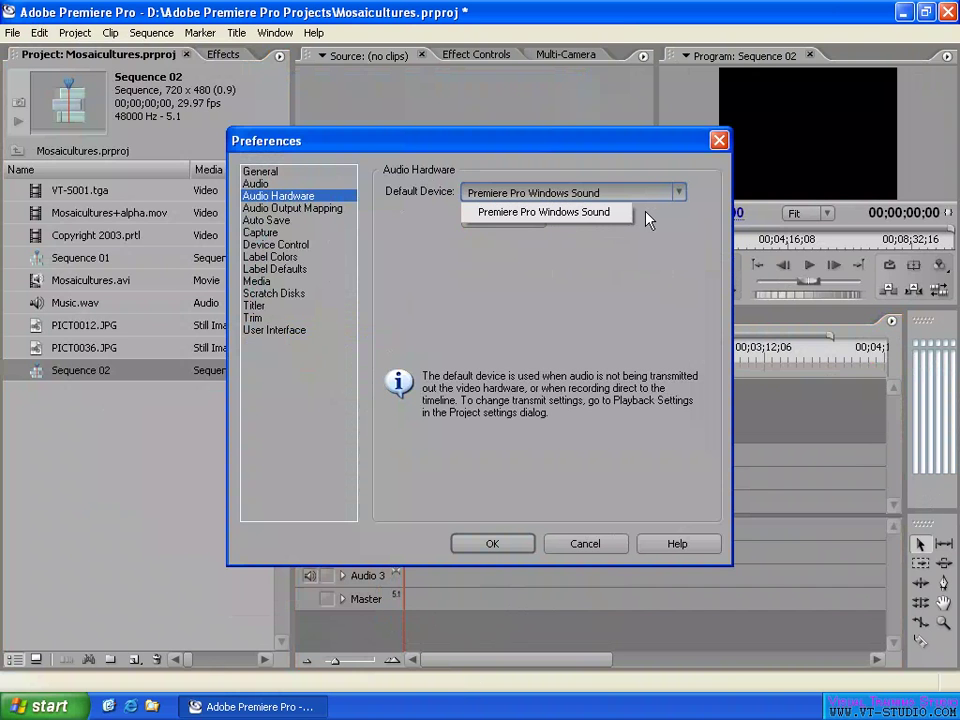
# Keep Premiere Pro Windows Sound as the default device and bring up the ASIO settings.
pyautogui.click(630, 200)
pyautogui.click(541, 196)
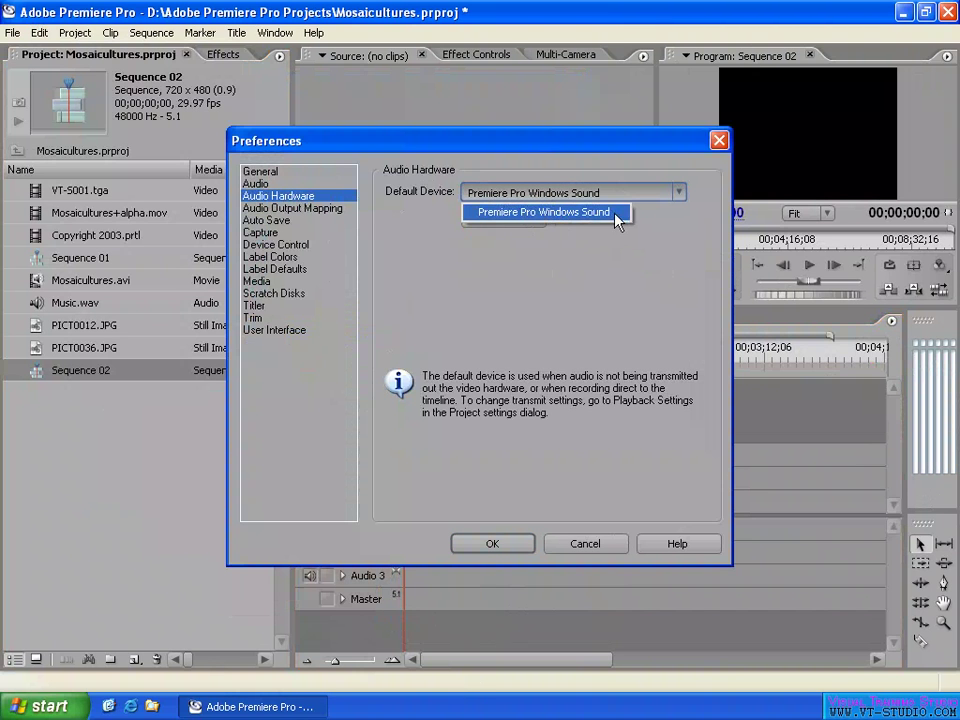
pyautogui.click(466, 208)
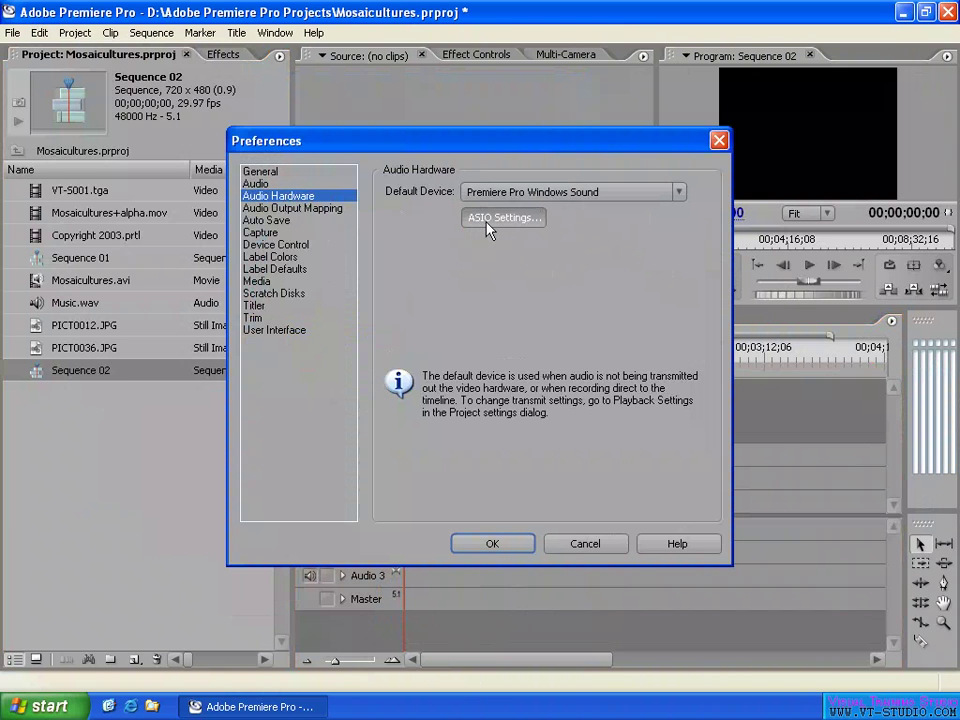
pyautogui.click(512, 220)
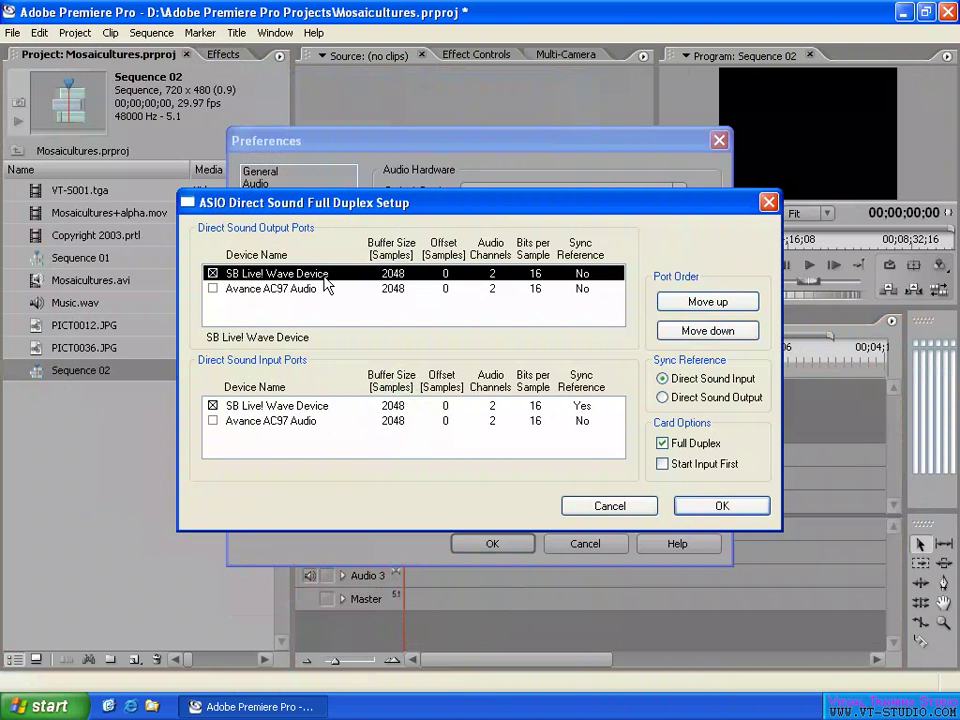
# Enable the Avance AC97 Audio output port alongside SB Live! Wave Device.
pyautogui.click(264, 289)
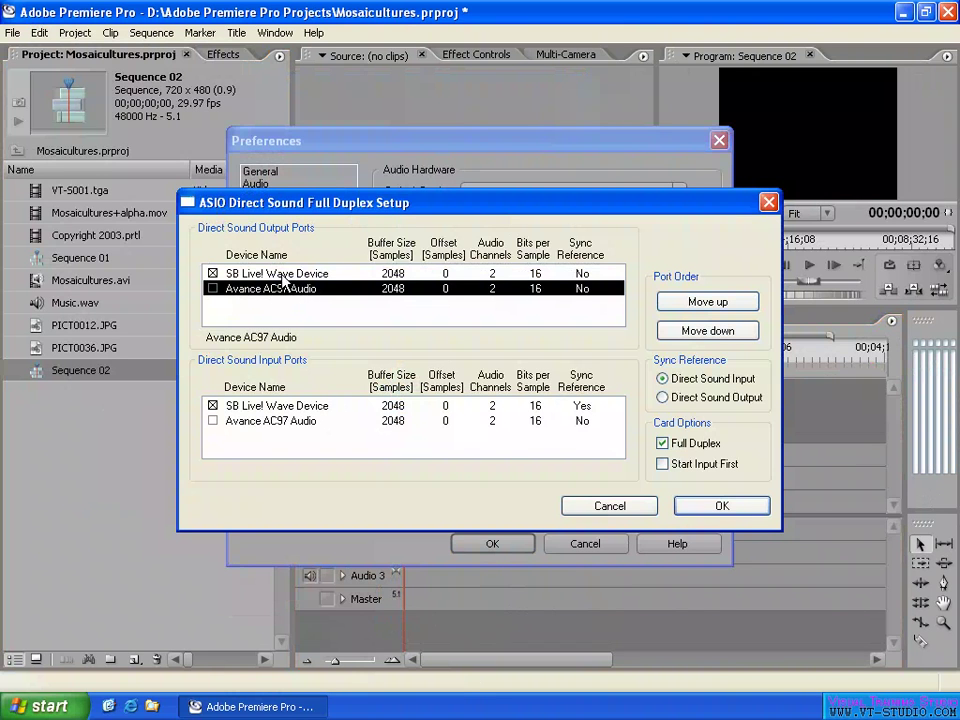
pyautogui.click(276, 274)
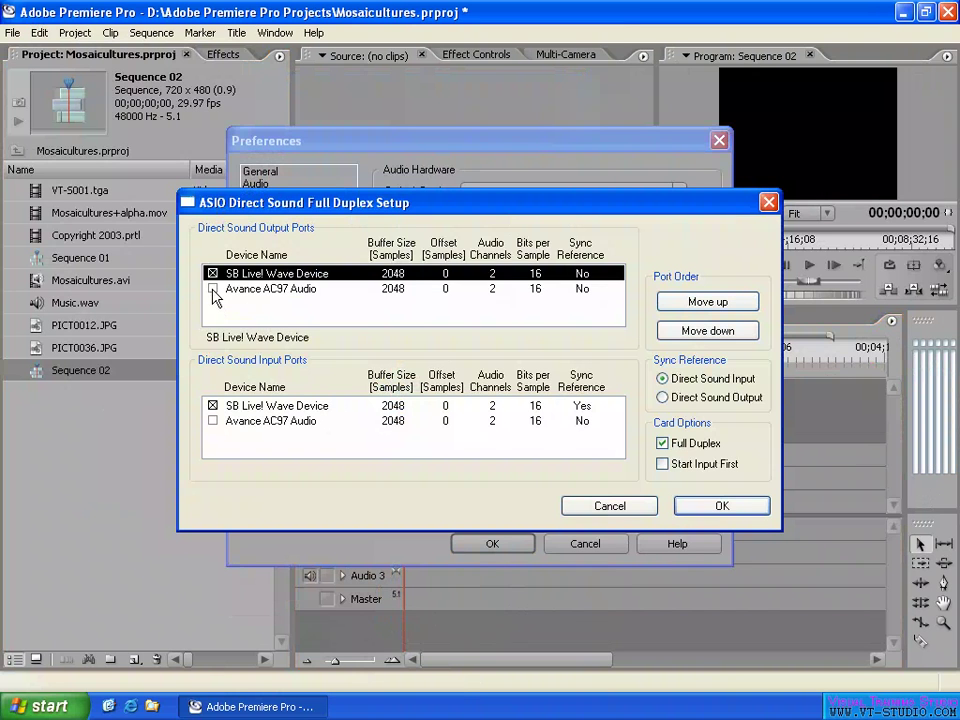
pyautogui.click(212, 289)
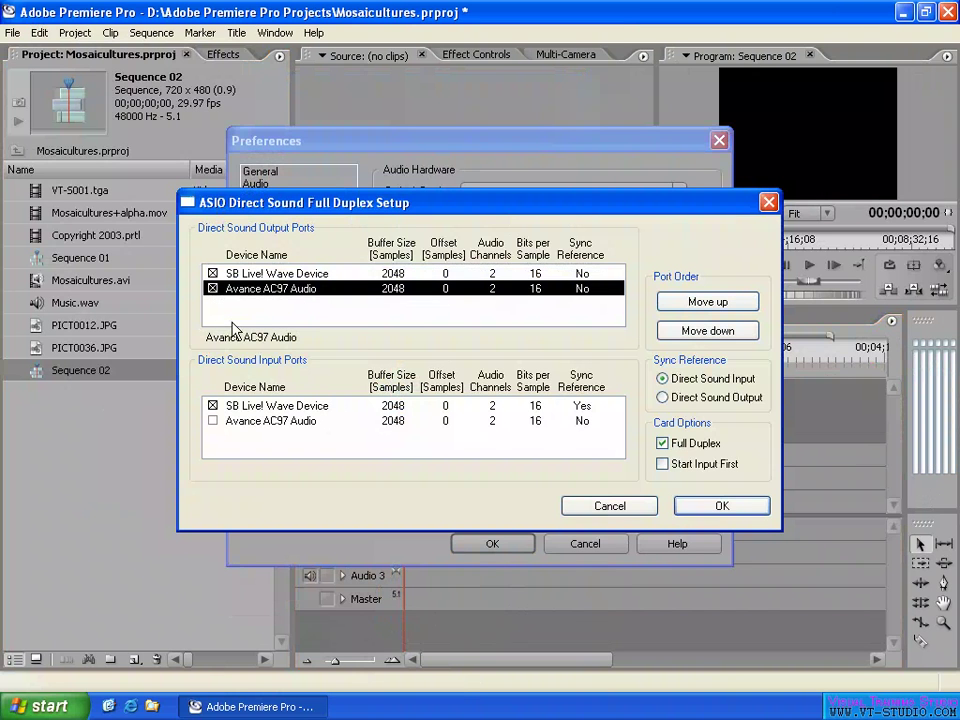
pyautogui.click(284, 274)
pyautogui.click(285, 289)
pyautogui.click(284, 274)
pyautogui.click(291, 288)
pyautogui.click(283, 274)
# Enable the Avance AC97 Audio Direct Sound input port.
pyautogui.click(283, 289)
pyautogui.click(218, 421)
pyautogui.click(212, 421)
pyautogui.click(220, 406)
pyautogui.click(240, 421)
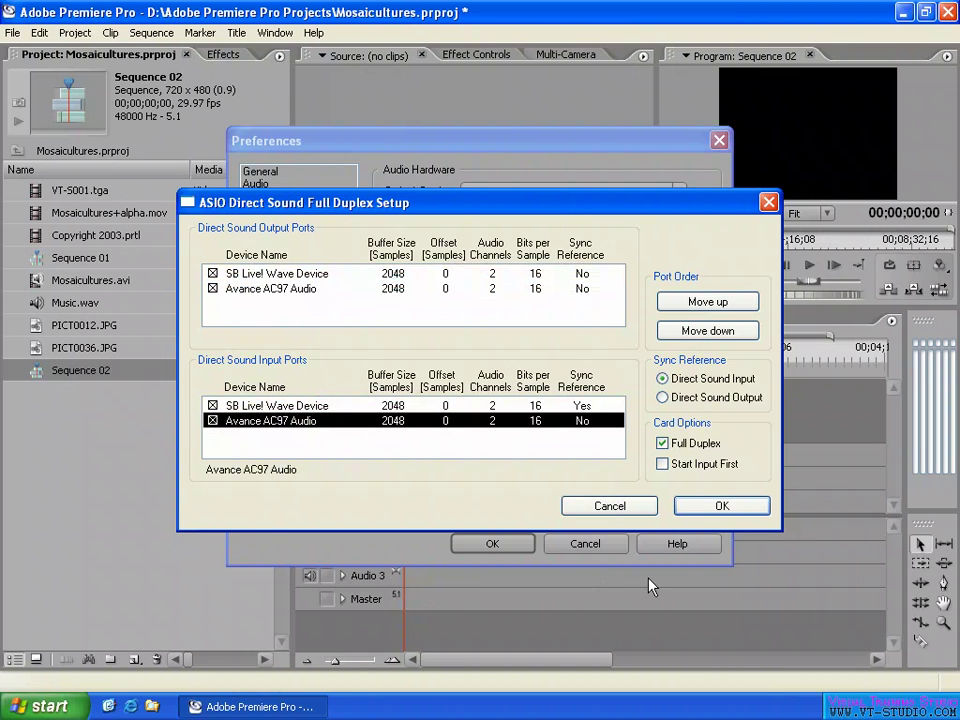
pyautogui.click(293, 422)
pyautogui.click(280, 406)
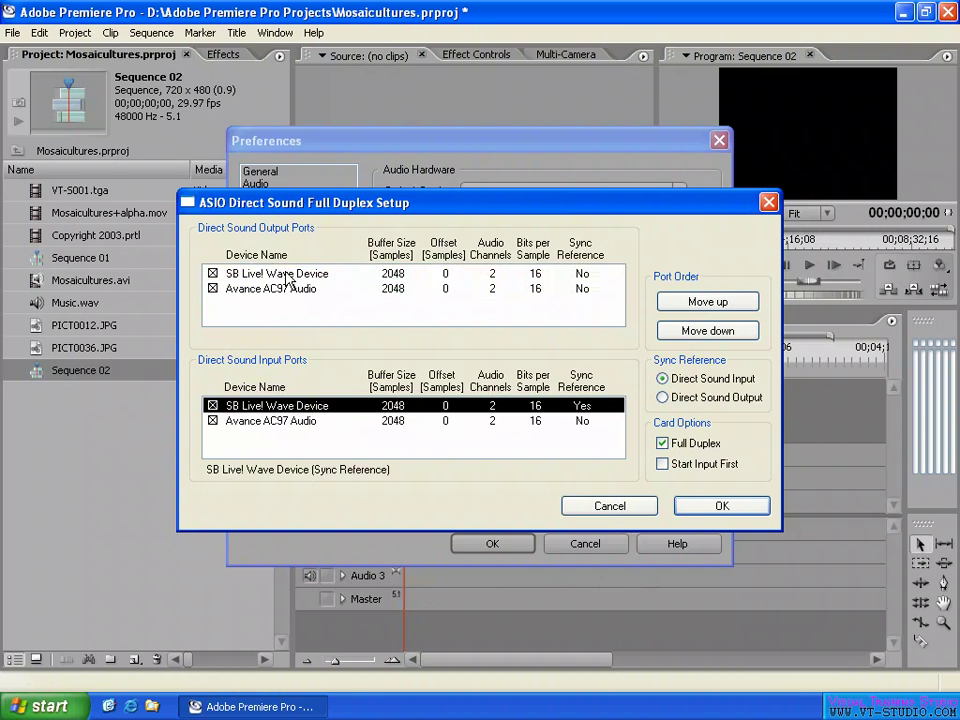
# Move SB Live! Wave Device down in the output ports, then back to the top.
pyautogui.click(245, 273)
pyautogui.click(289, 289)
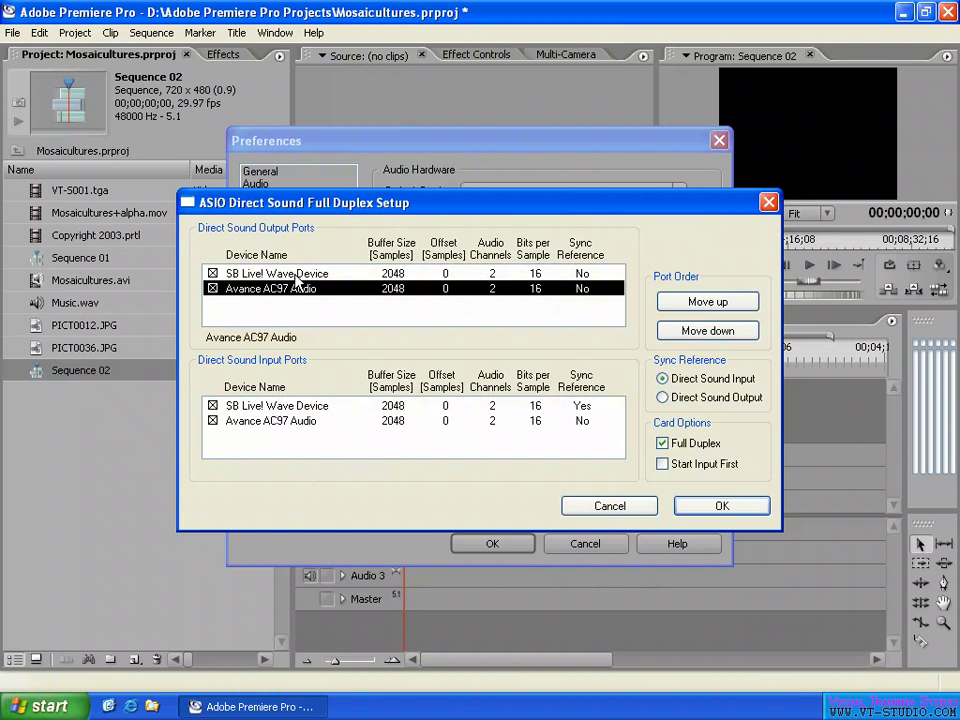
pyautogui.click(262, 273)
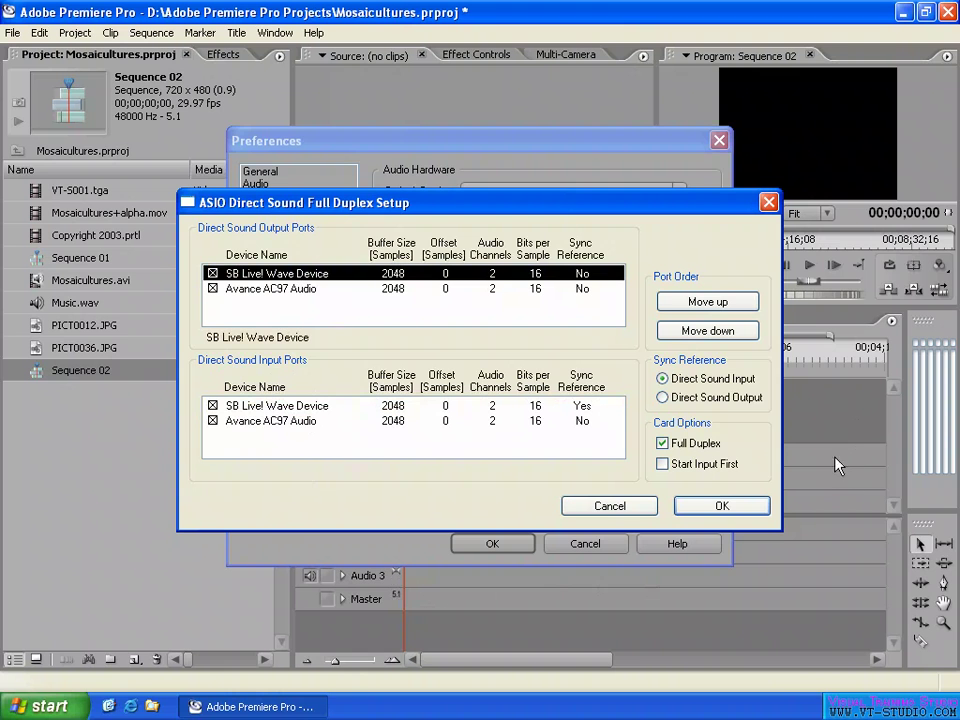
pyautogui.click(285, 292)
pyautogui.press('Up')
pyautogui.press('Down')
pyautogui.press('Up')
pyautogui.click(282, 291)
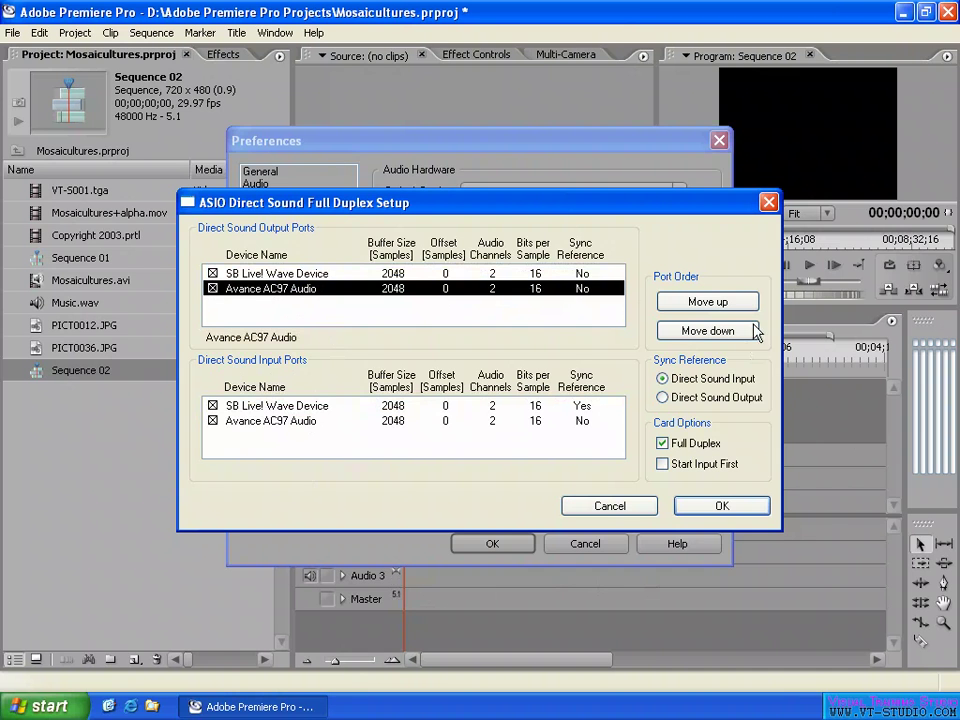
pyautogui.click(471, 274)
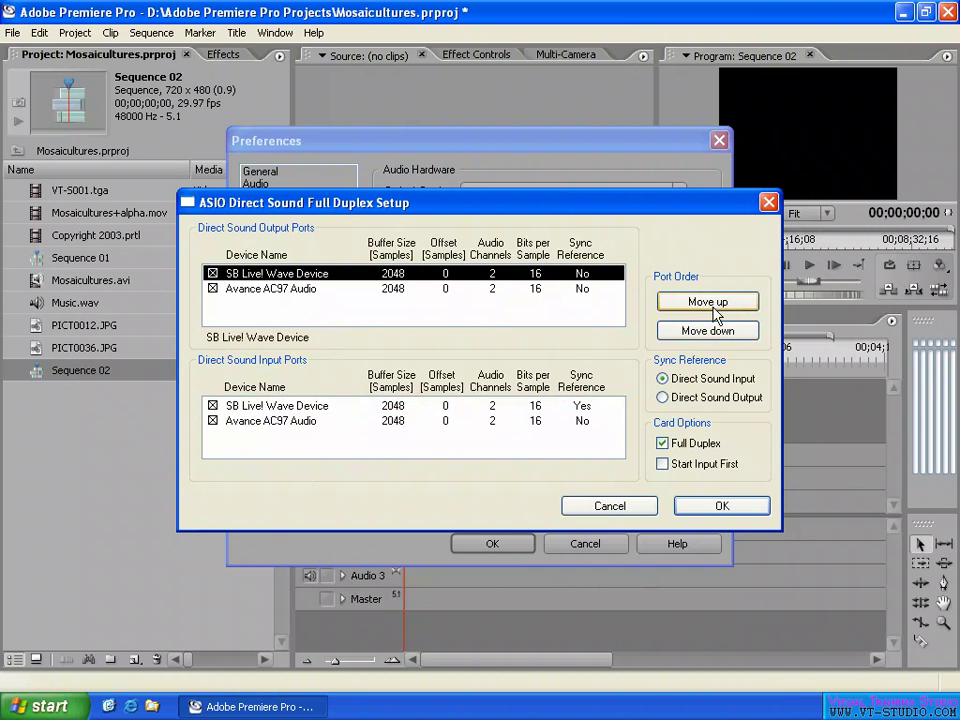
pyautogui.click(708, 330)
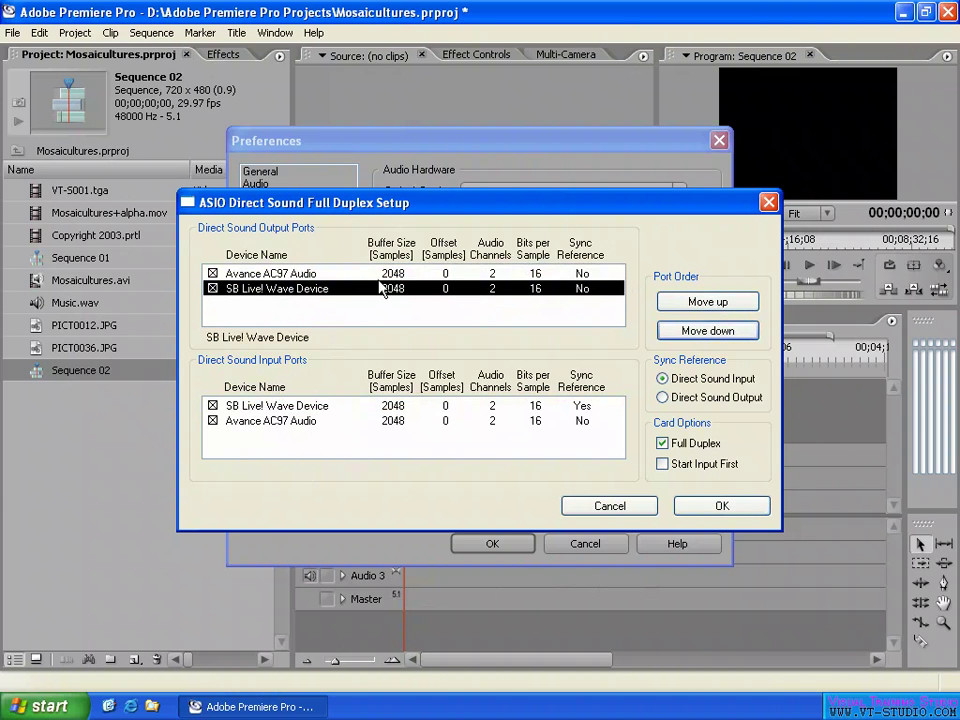
pyautogui.click(704, 303)
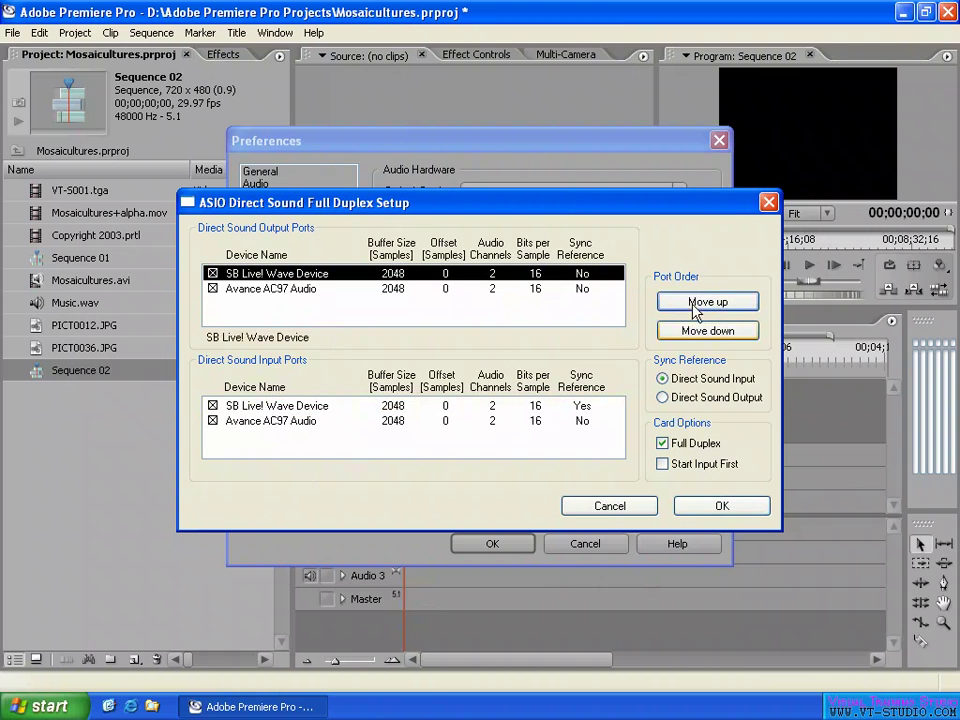
pyautogui.click(684, 401)
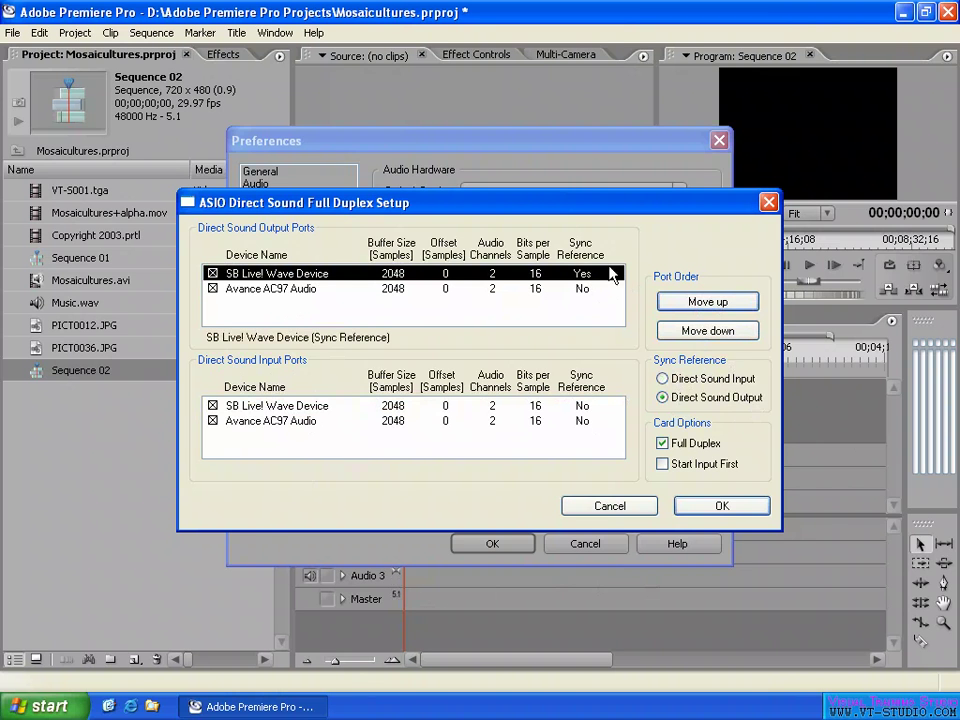
pyautogui.click(680, 379)
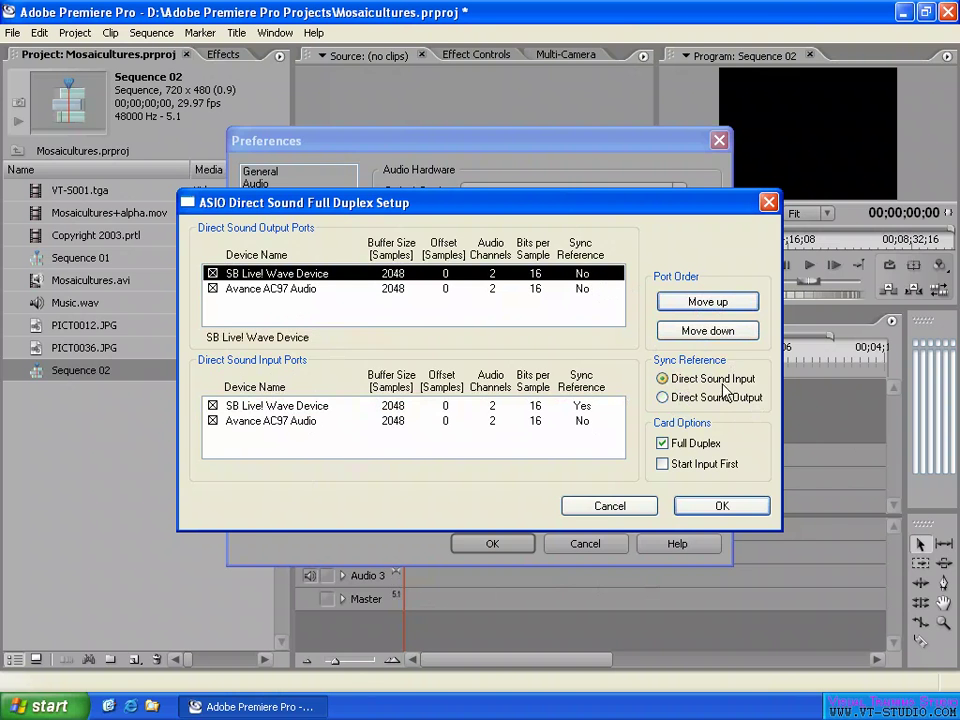
pyautogui.click(588, 408)
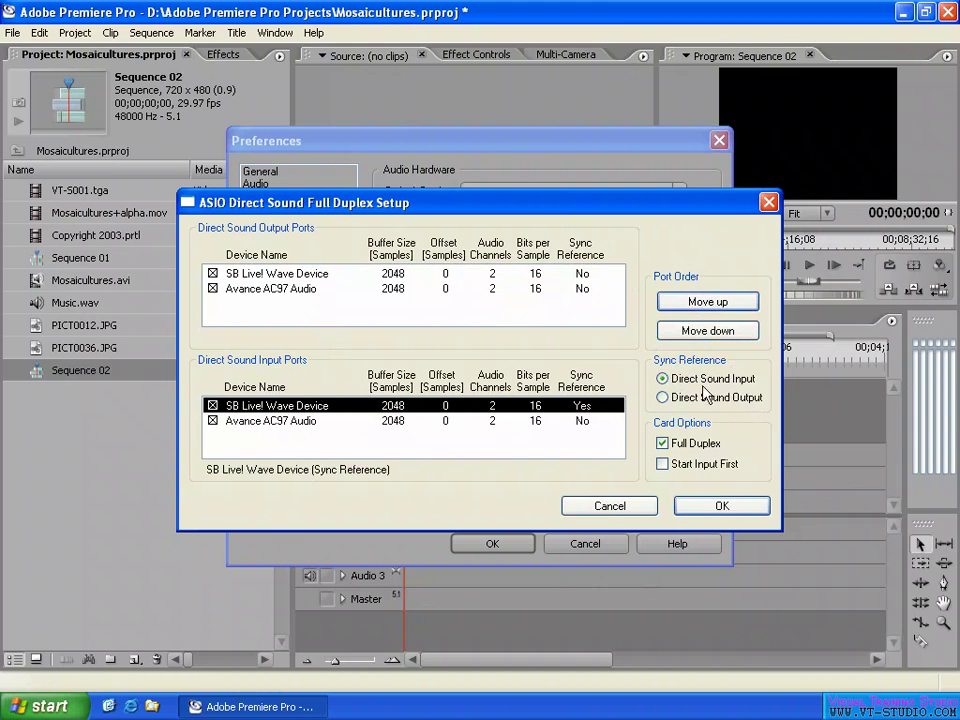
pyautogui.click(662, 447)
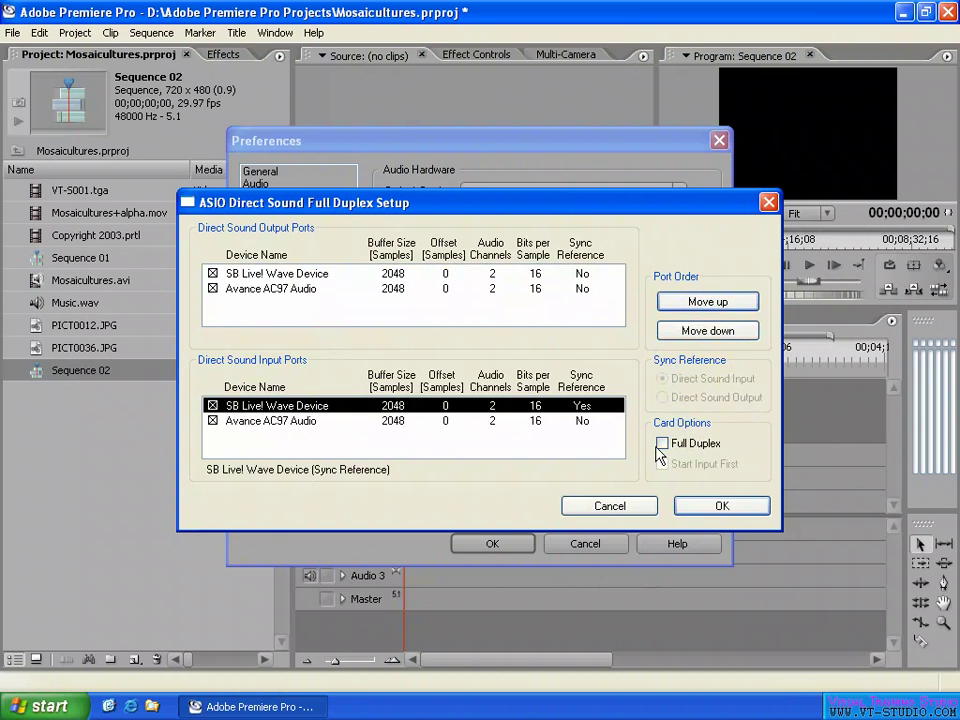
pyautogui.click(662, 444)
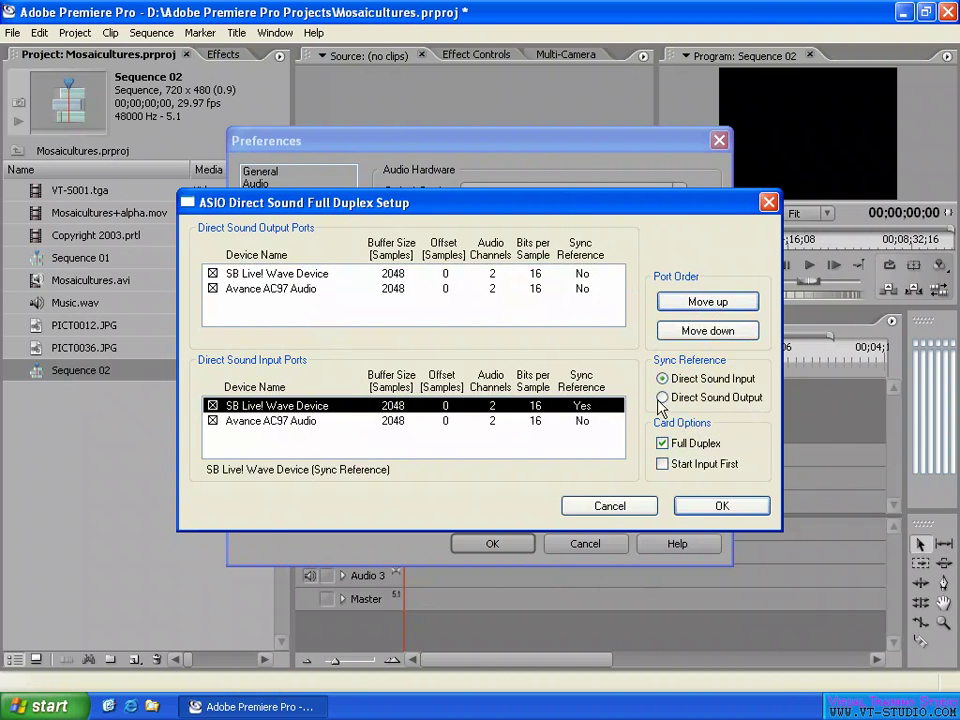
pyautogui.click(510, 275)
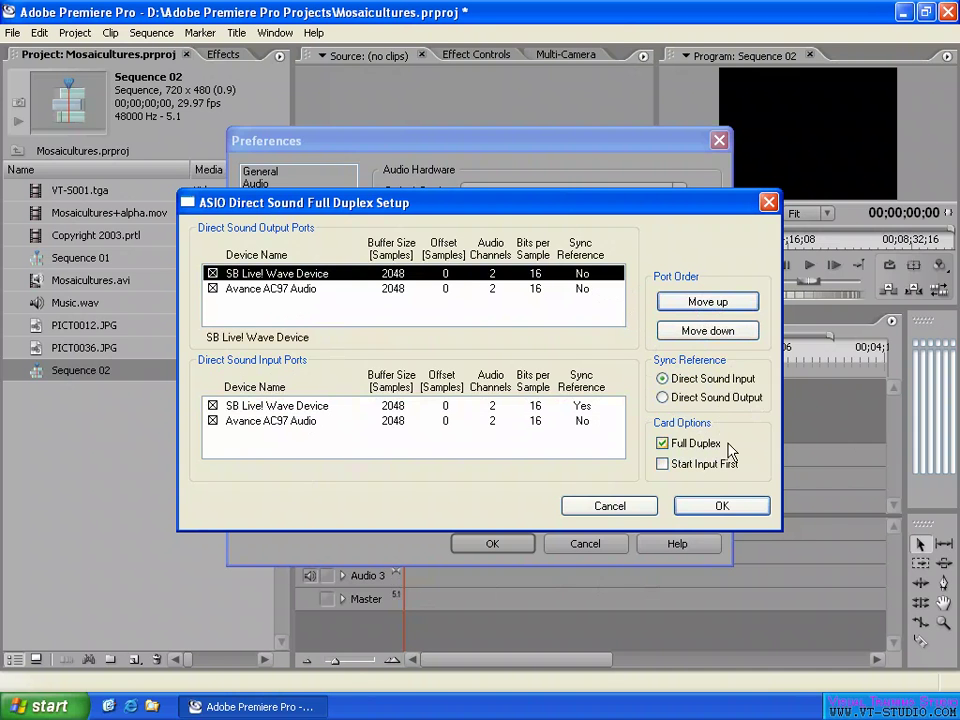
# Turn Start Input First on and then back off.
pyautogui.click(503, 289)
pyautogui.click(499, 275)
pyautogui.click(664, 467)
pyautogui.click(677, 471)
# Move SB Live! Wave Device below Avance AC97 Audio in the output port order.
pyautogui.click(500, 407)
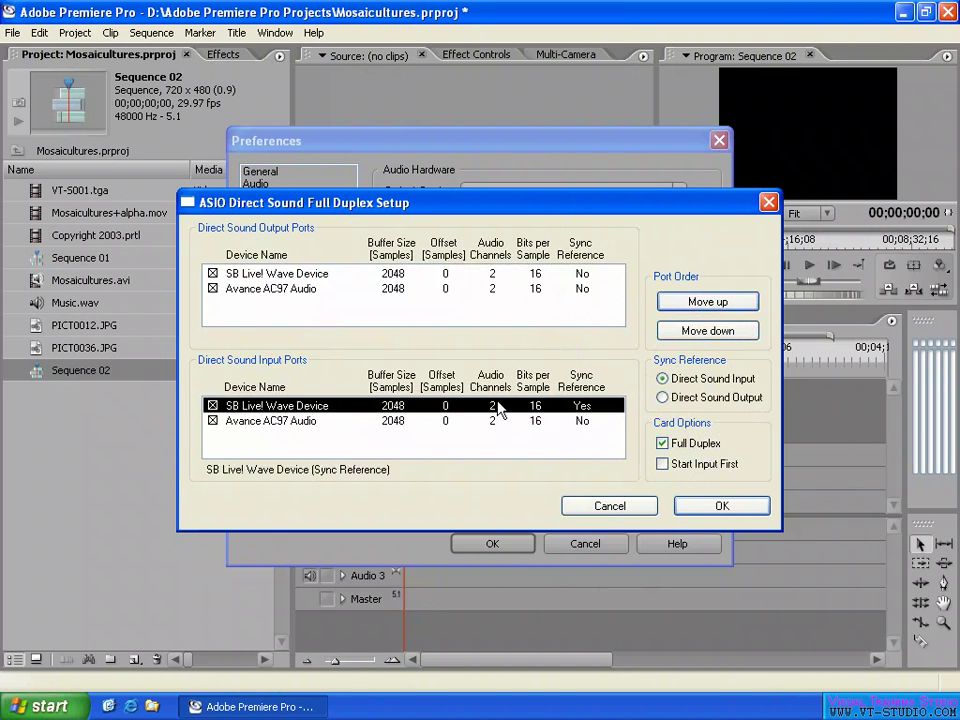
pyautogui.click(487, 274)
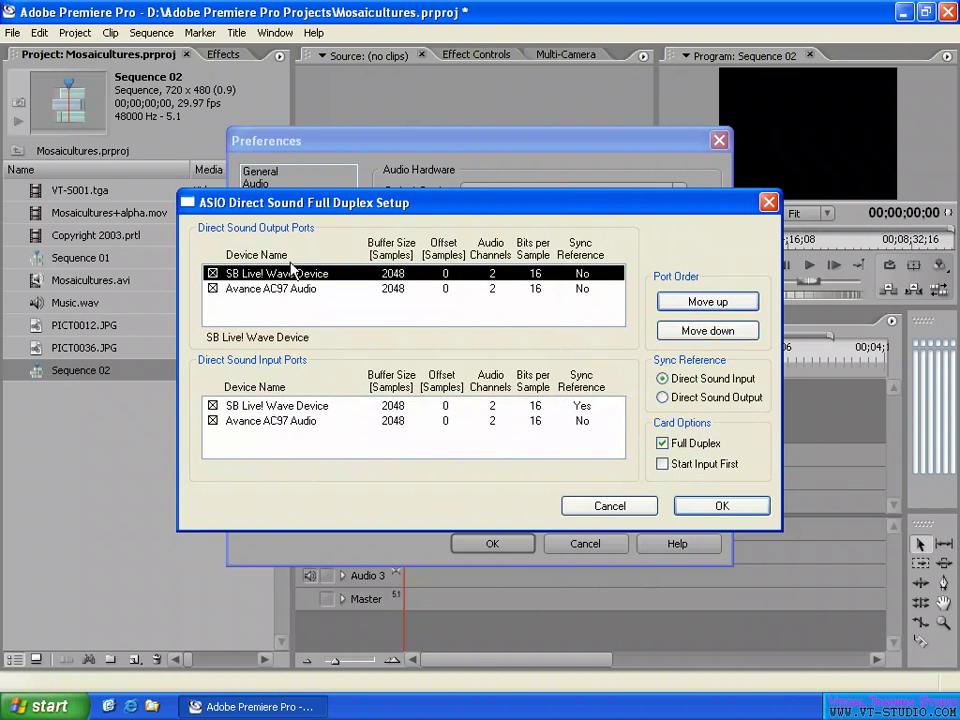
pyautogui.click(272, 289)
pyautogui.click(272, 273)
pyautogui.click(493, 288)
pyautogui.click(540, 273)
pyautogui.click(700, 330)
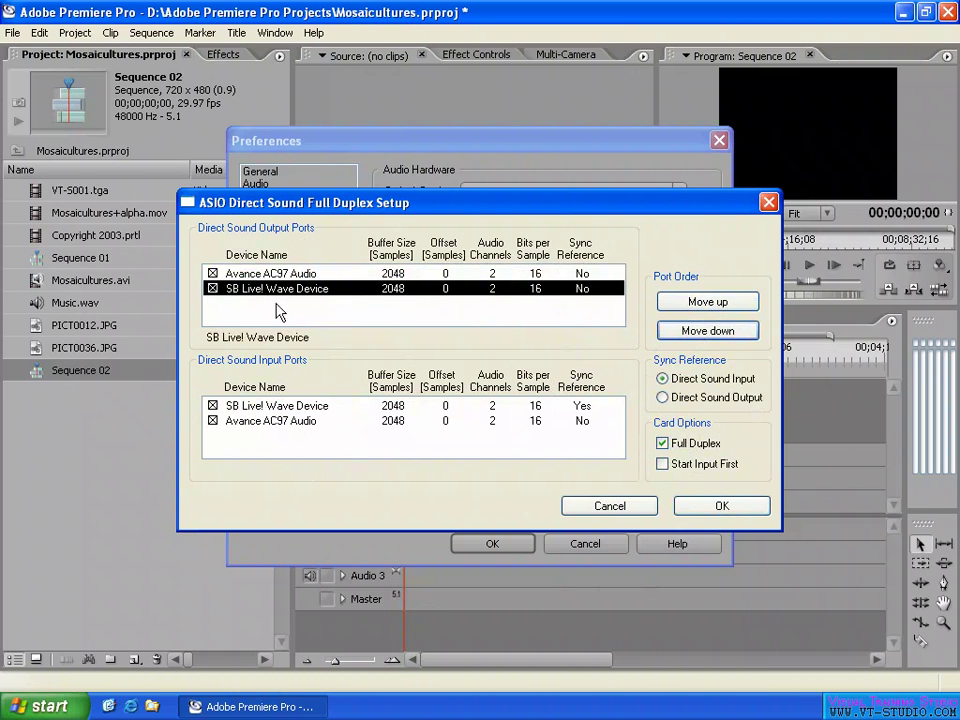
# Confirm the ASIO port settings and review the Audio Output Mapping preferences.
pyautogui.click(722, 506)
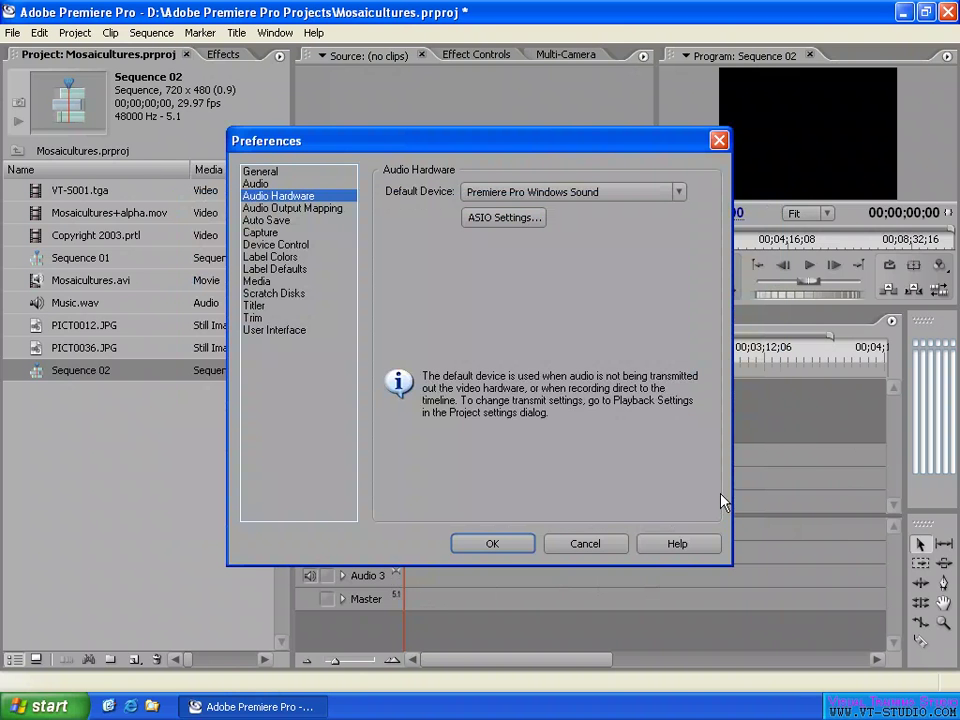
pyautogui.click(290, 209)
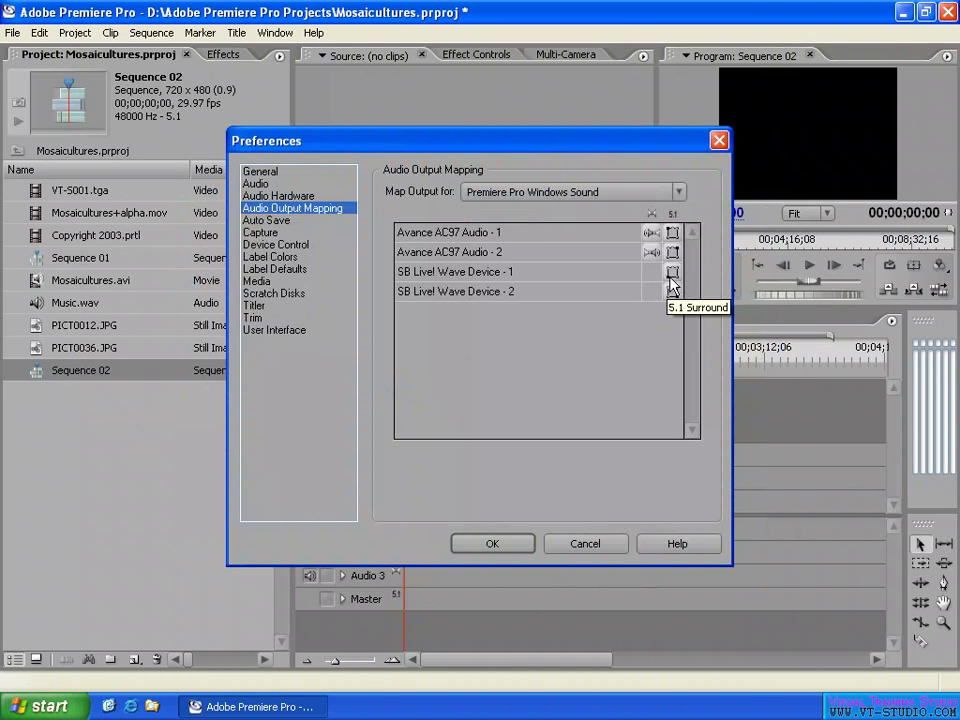
pyautogui.click(276, 196)
# Move SB Live! Wave Device back above Avance AC97 in the ASIO output port order, then review the output mapping.
pyautogui.click(505, 220)
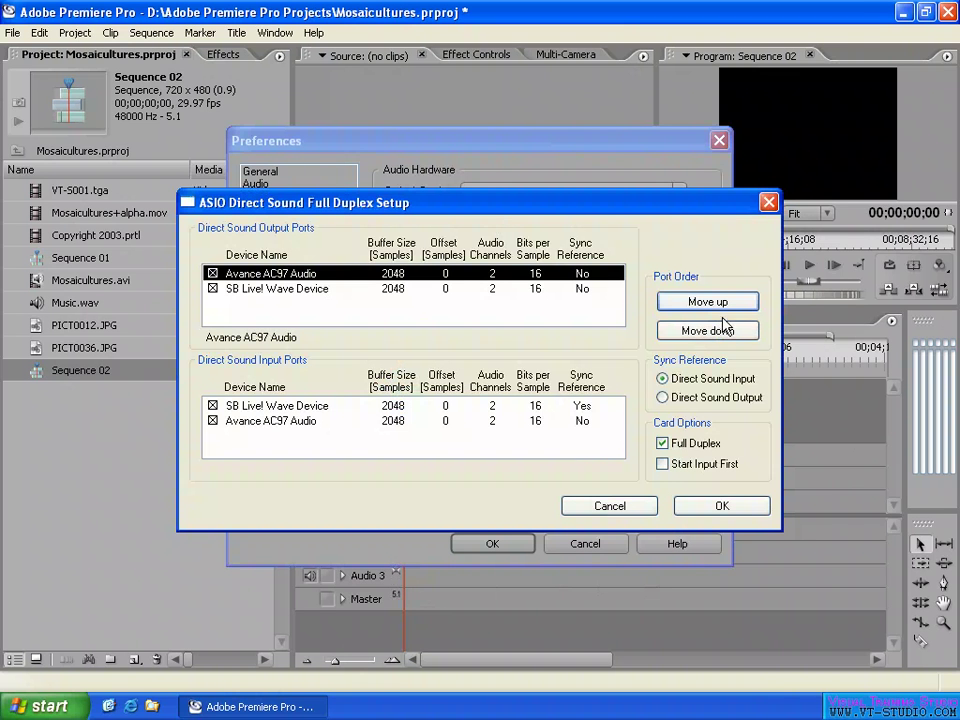
pyautogui.click(364, 290)
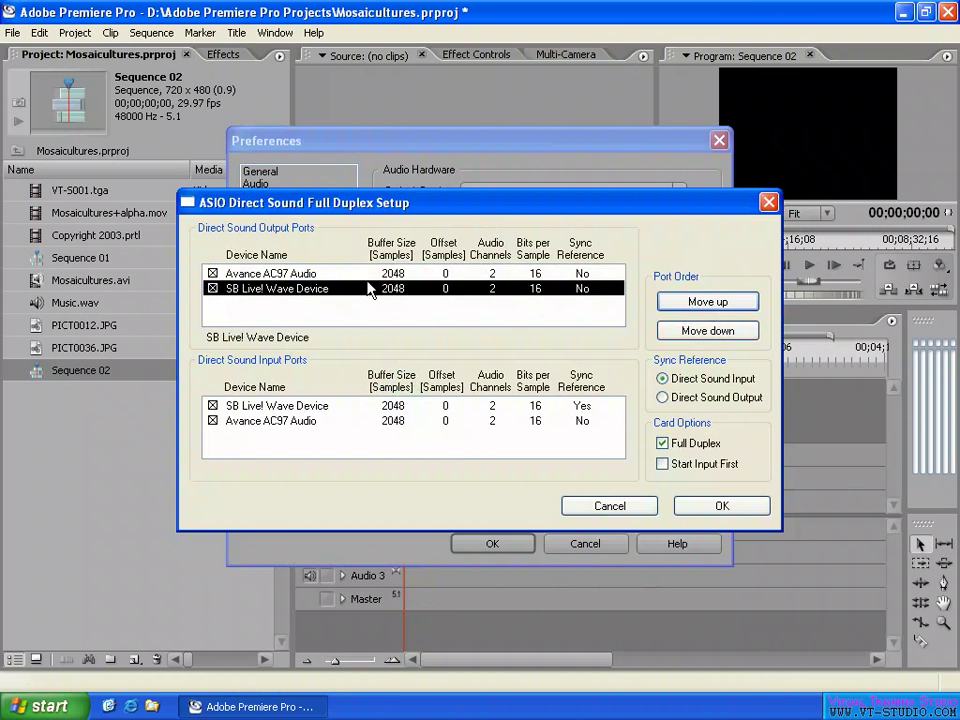
pyautogui.click(711, 304)
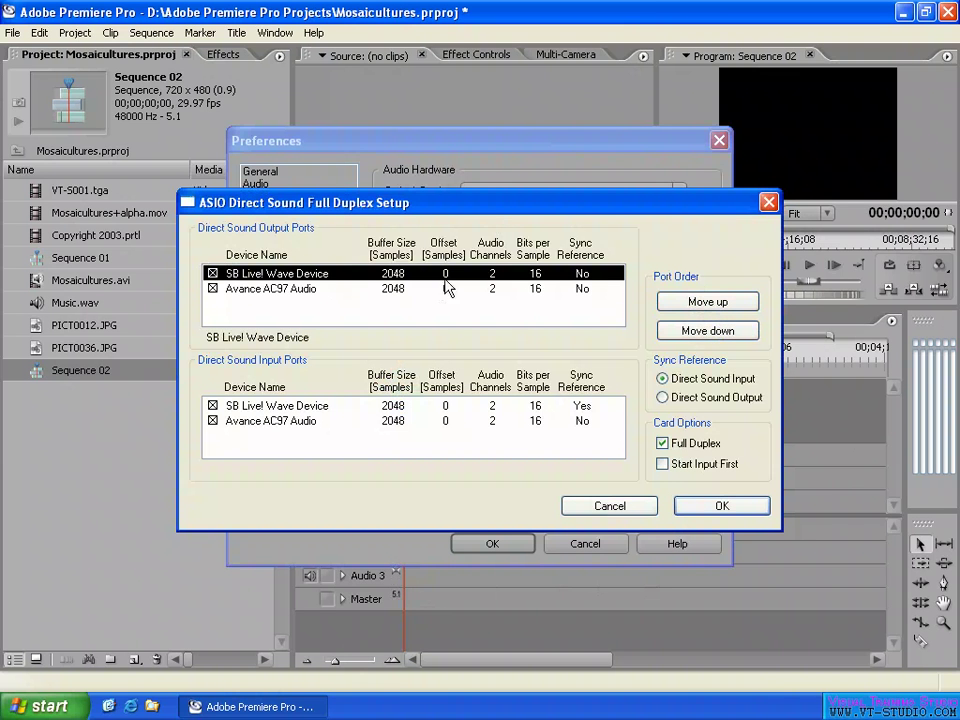
pyautogui.click(735, 509)
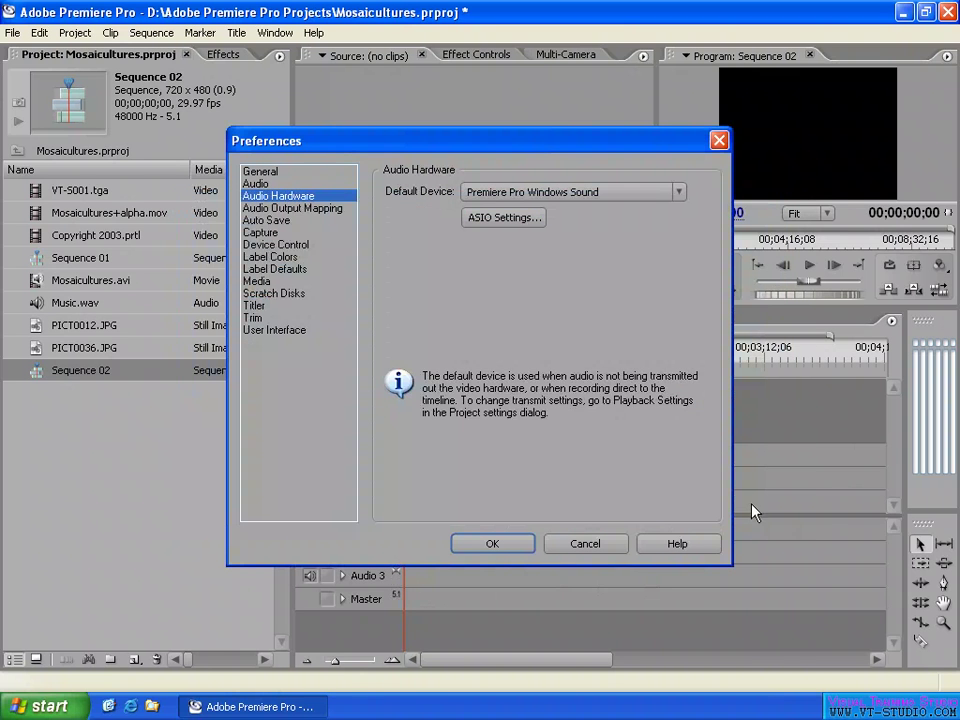
pyautogui.click(296, 210)
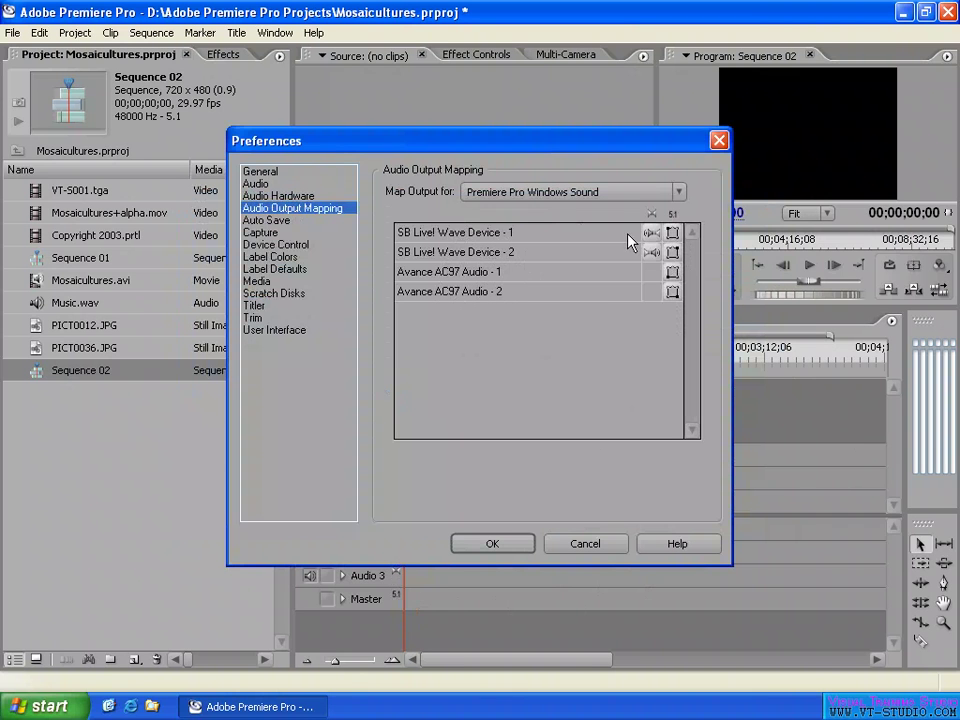
pyautogui.moveTo(651, 238); pyautogui.dragTo(653, 298)
pyautogui.moveTo(651, 271); pyautogui.dragTo(652, 256)
pyautogui.moveTo(651, 289); pyautogui.dragTo(651, 291)
pyautogui.moveTo(648, 236); pyautogui.dragTo(657, 262)
pyautogui.moveTo(672, 252)
pyautogui.mouseDown()
pyautogui.moveTo(673, 289)
pyautogui.moveTo(675, 254)
pyautogui.mouseUp()
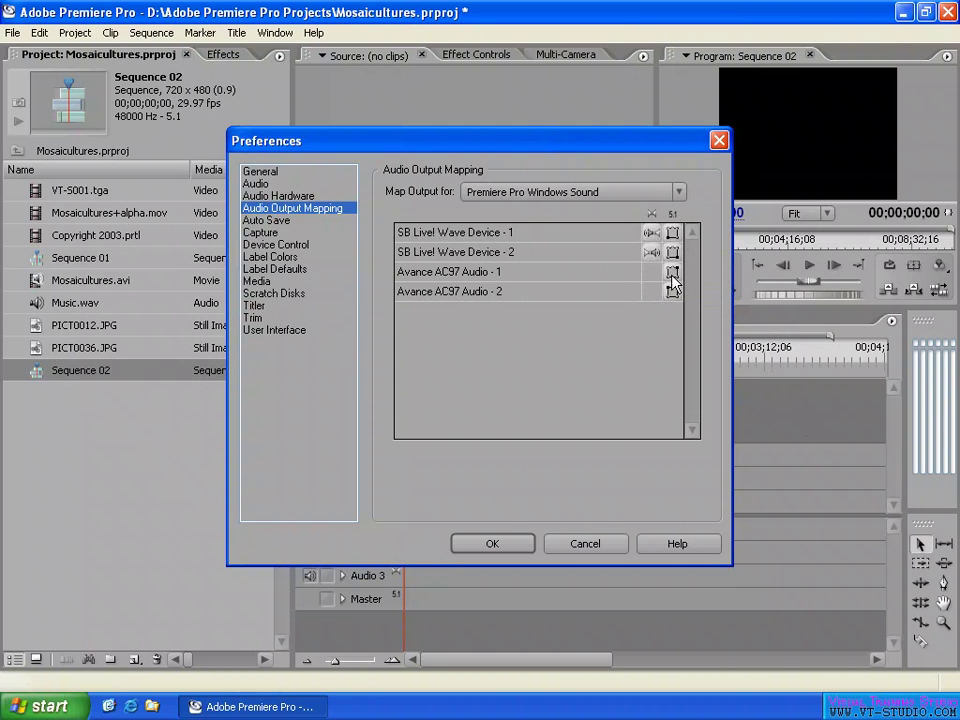